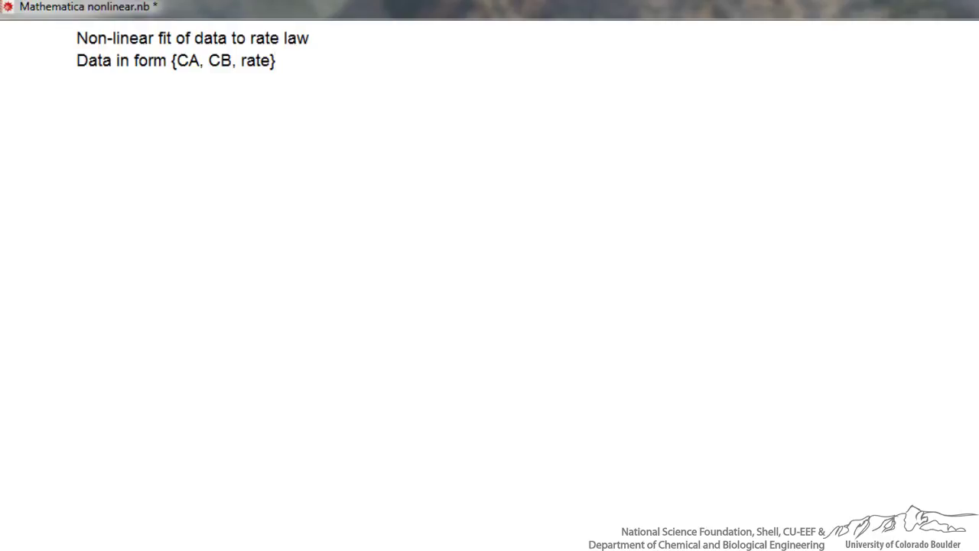
# - Insert an input cell below the heading with the pasted eight-triple data list, then start a new line
pyautogui.press('Down')
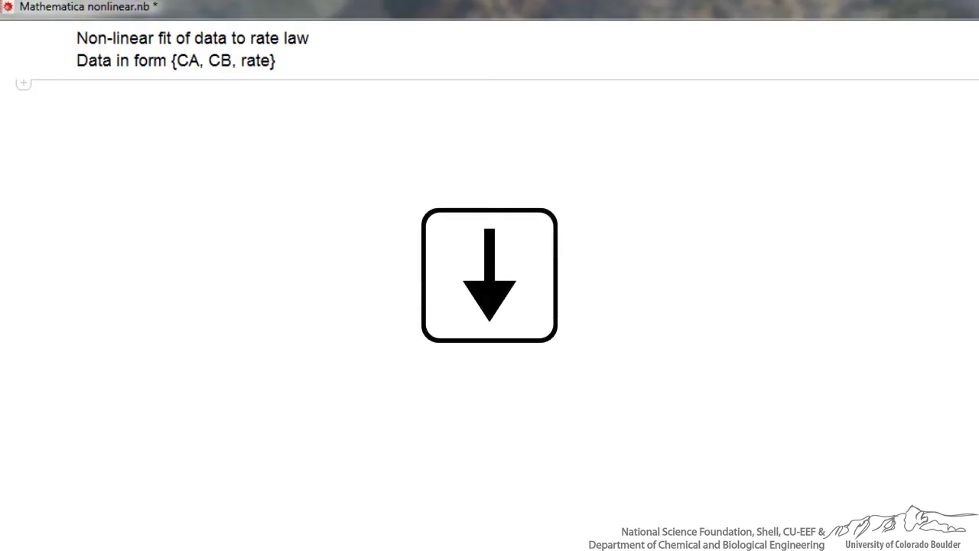
pyautogui.click(23, 83)
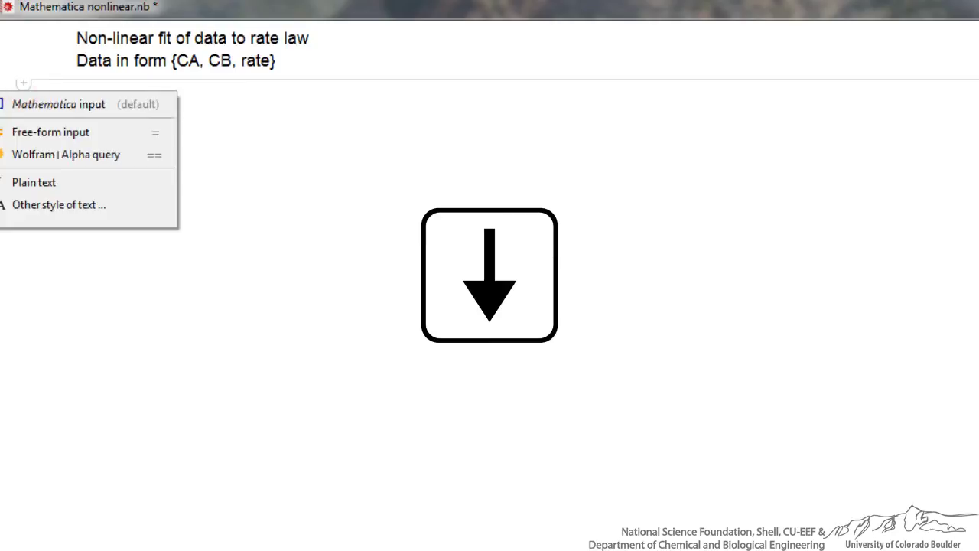
pyautogui.click(88, 102)
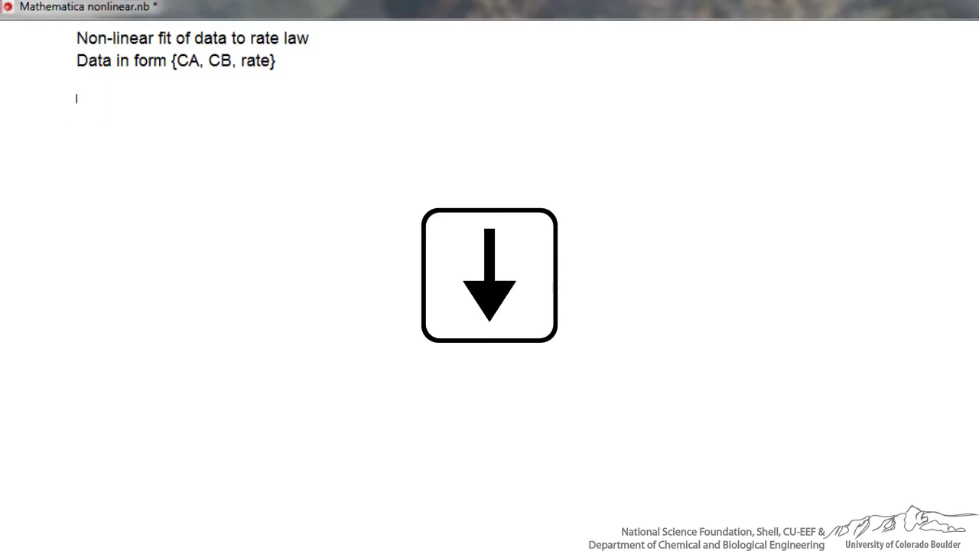
pyautogui.write('data = {{1.0, 1.0, 0.052}, {1.0, 2.0, 0.072}, {2.0, 3.0, 0.16}, {0.5, 2.0, 0.033}, {4.0, 5.5, 0.49}, {1.5, 4.0, 0.14}, {6.4, 2.0, 0.43}, {6.0, 4.0, 0.62}};')
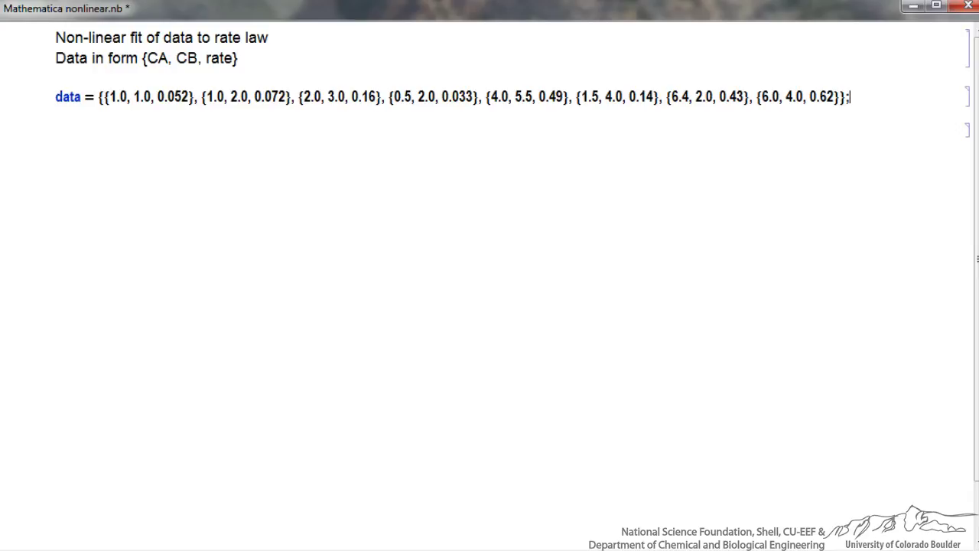
pyautogui.press('Return')
# - Type soln = NonlinearModelFit[] on the new line
pyautogui.write('soln =')
pyautogui.write('NonlinearMo')
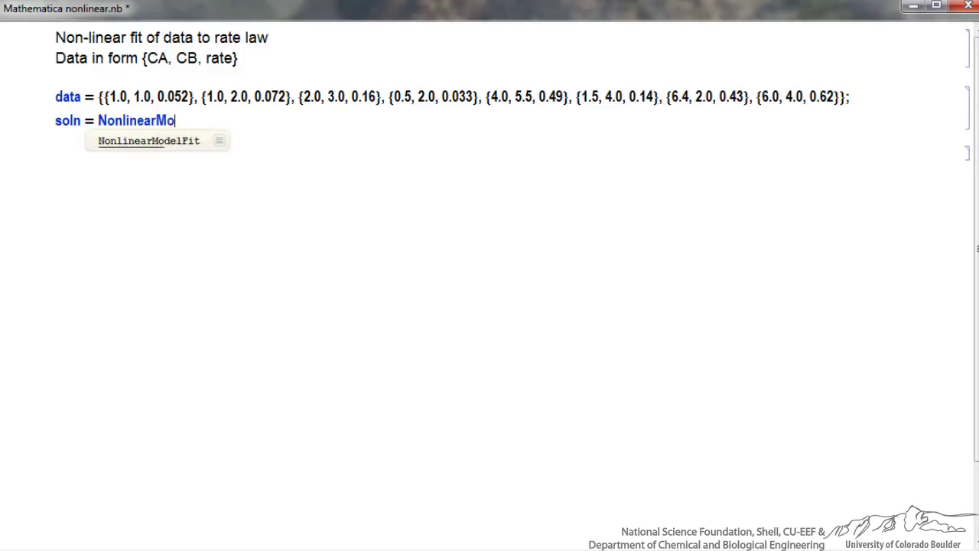
pyautogui.write('delFit')
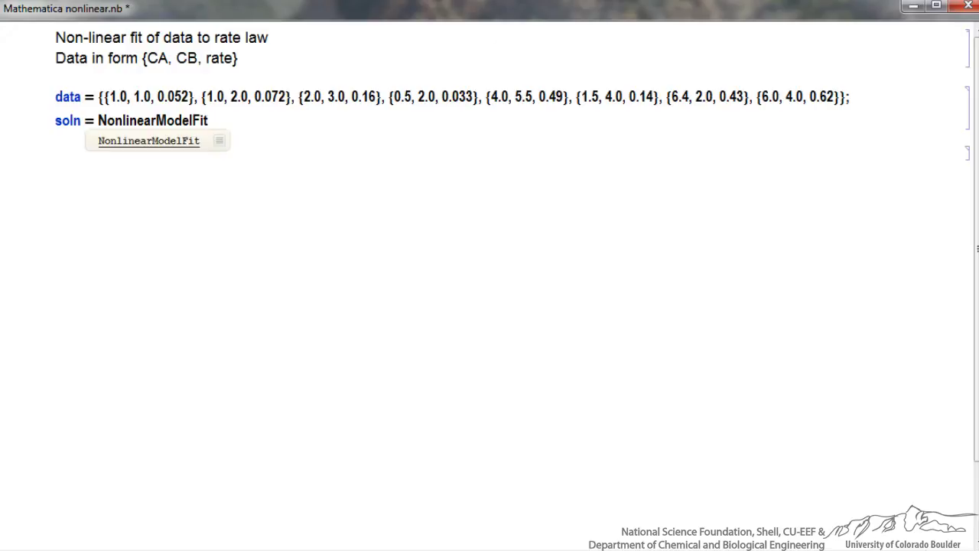
pyautogui.write('[]')
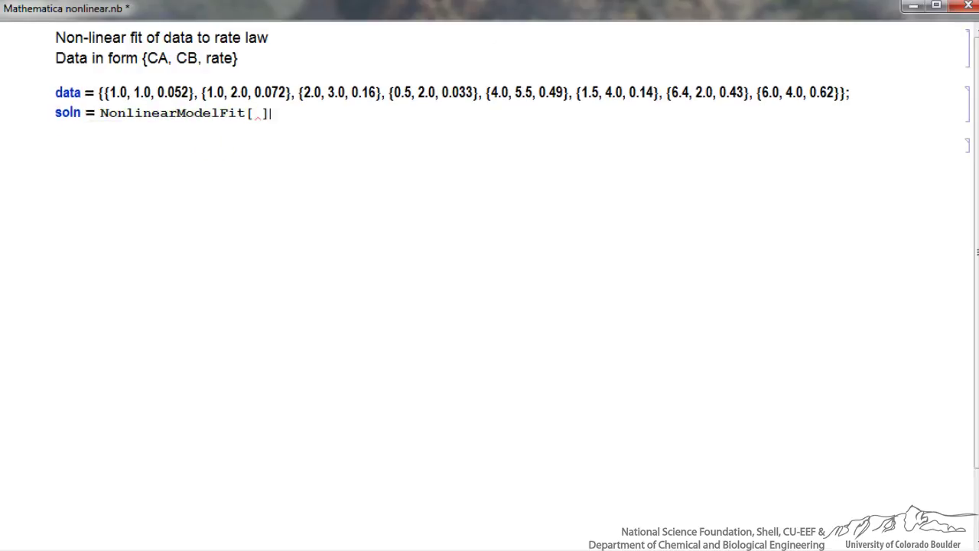
# - Enter data as the first argument and begin the model with k*cA
pyautogui.press('Left')
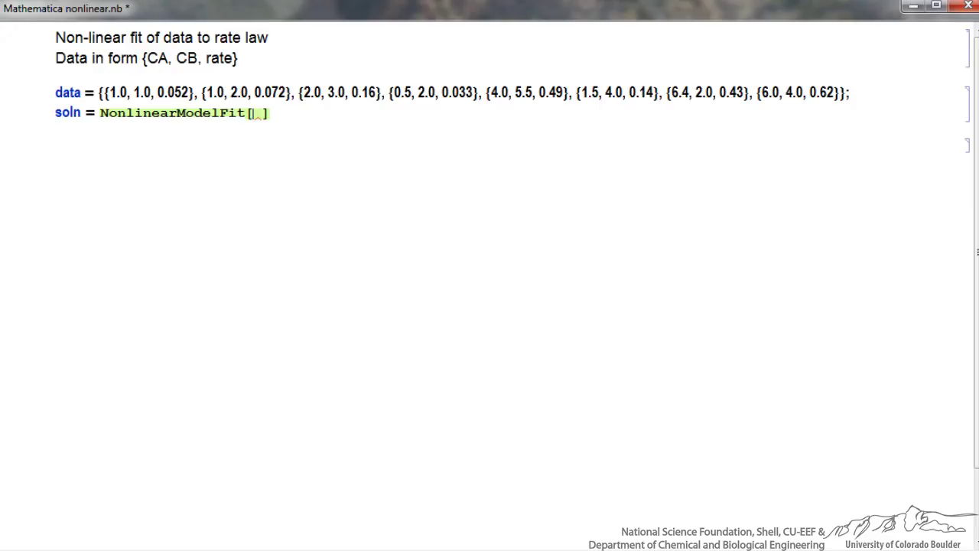
pyautogui.write('data,')
pyautogui.write('k')
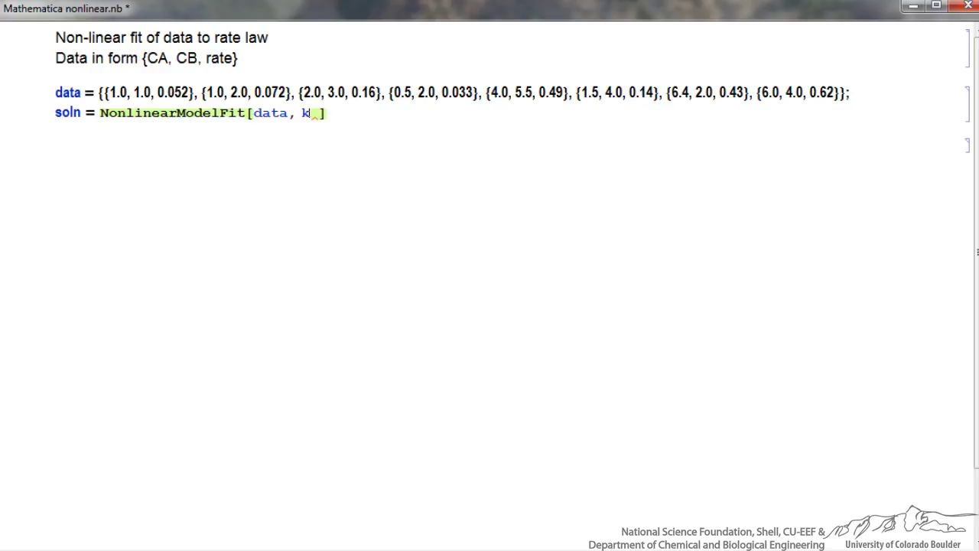
pyautogui.write('*cA')
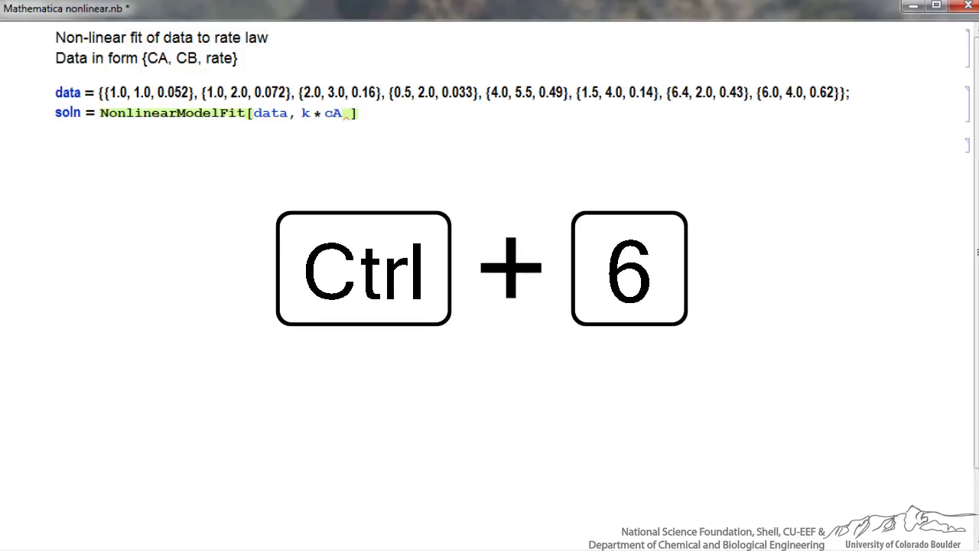
# - Complete the model as k*cA^n cB^m using superscript exponents n and m
pyautogui.hotkey('ctrl', '6')
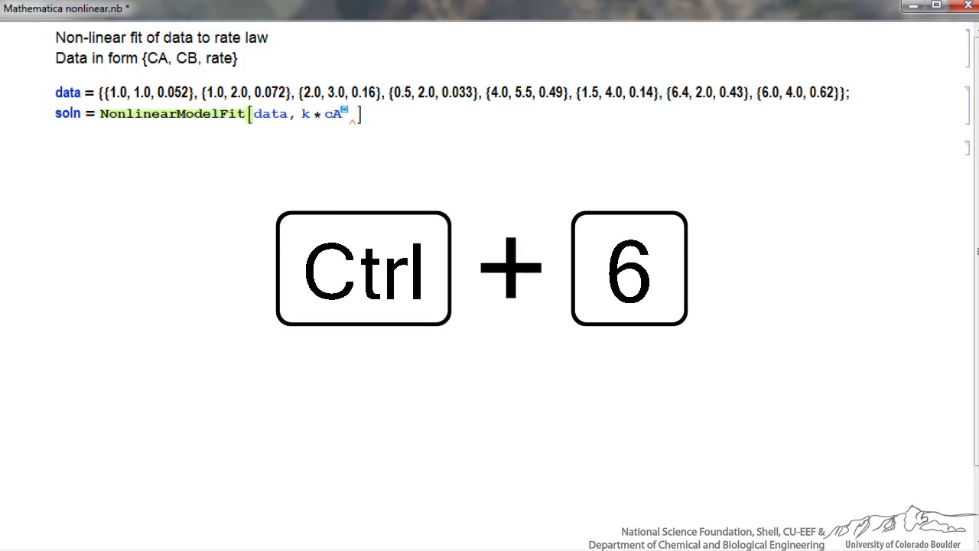
pyautogui.write('n')
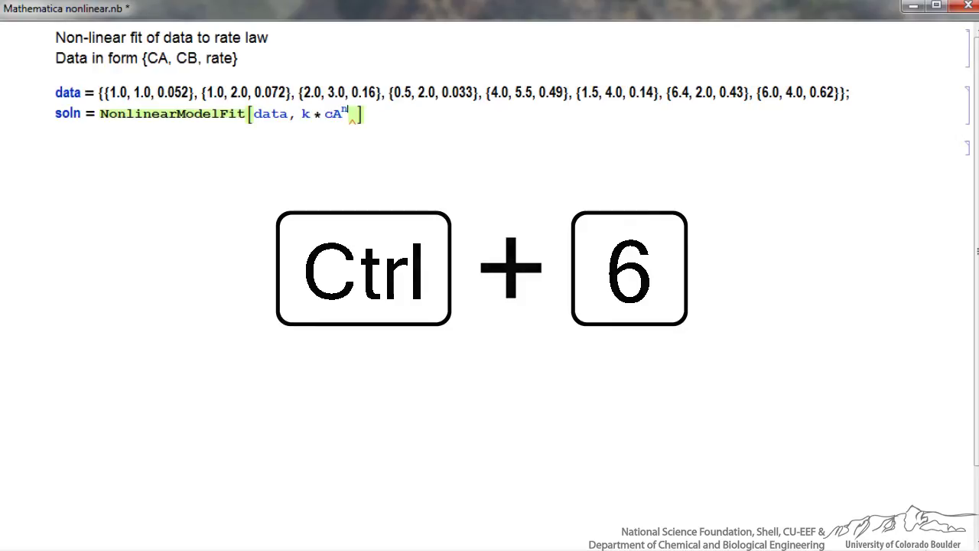
pyautogui.press('Right')
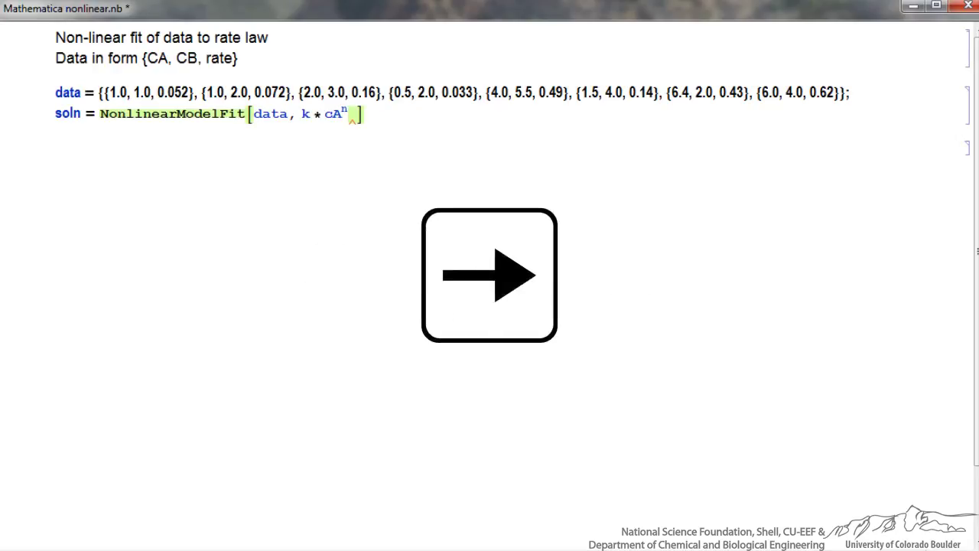
pyautogui.write('cB')
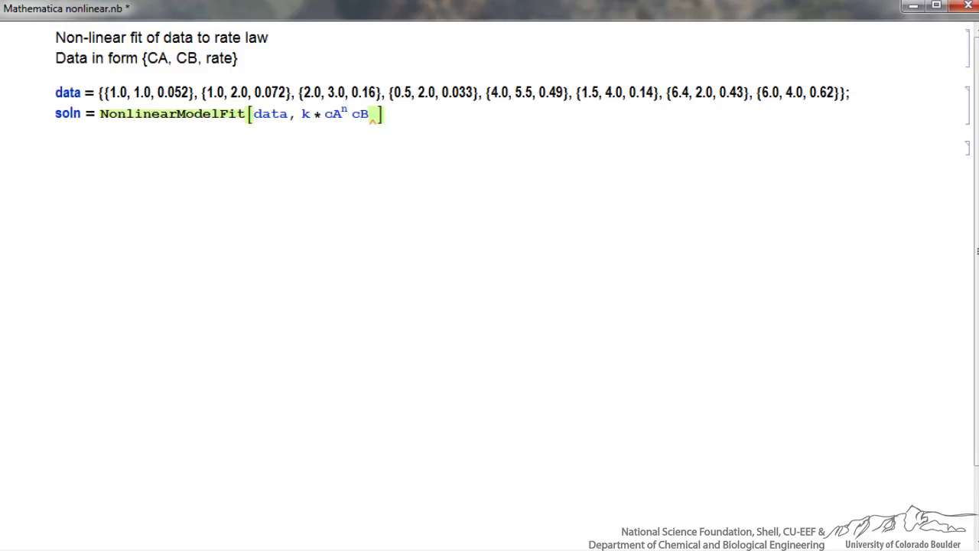
pyautogui.hotkey('ctrl', '6')
pyautogui.write('m')
pyautogui.press('Right')
pyautogui.write(',')
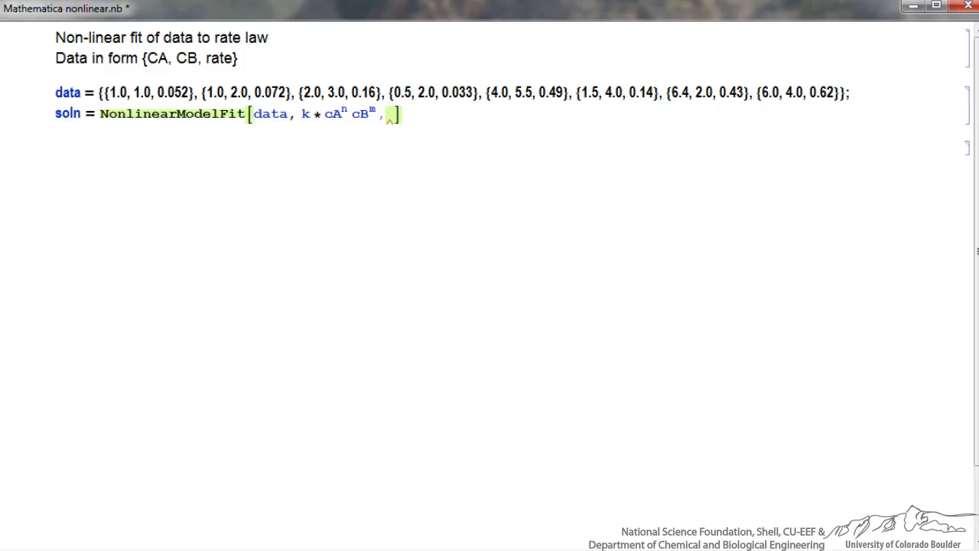
# - Add parameters {k, n, m} and variables {cA, cB}, followed by a trailing comma
pyautogui.write('{')
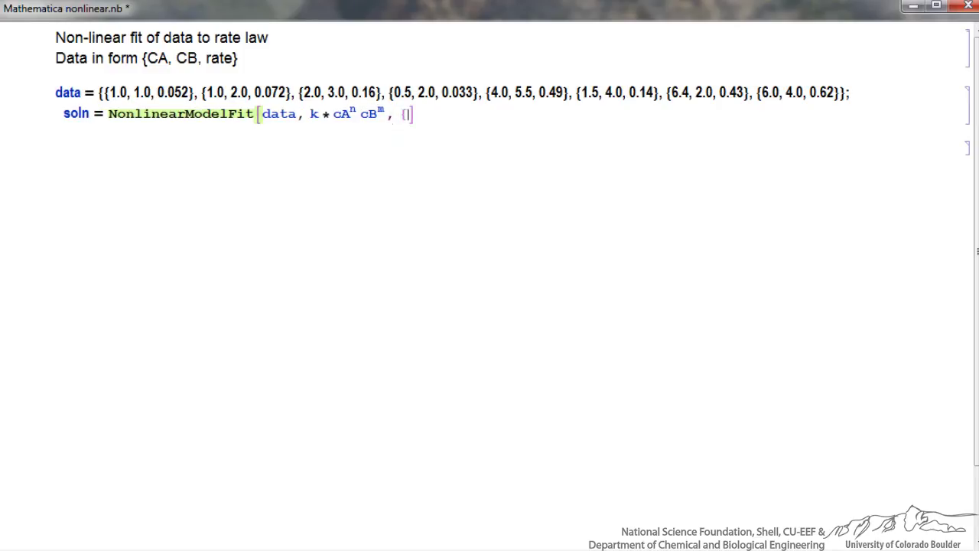
pyautogui.write('k')
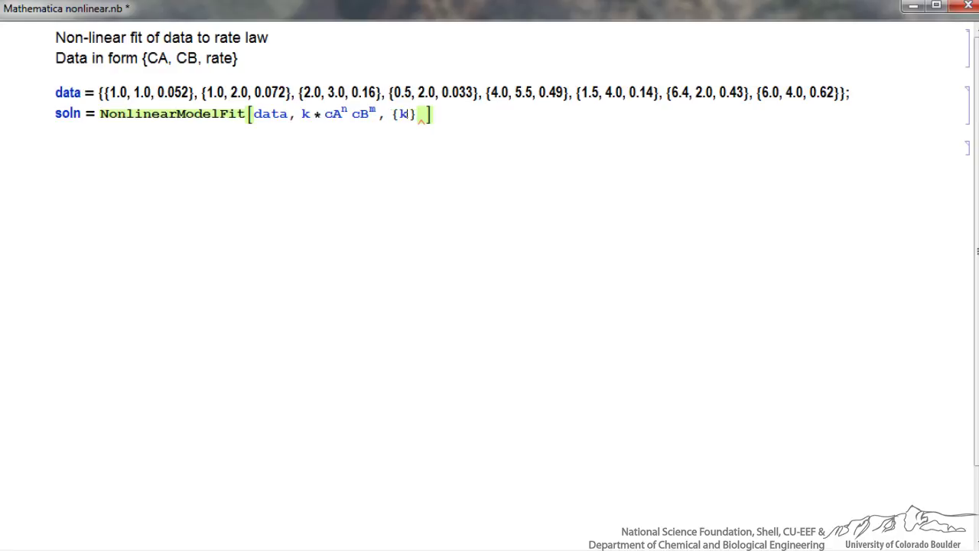
pyautogui.write(', n, m}')
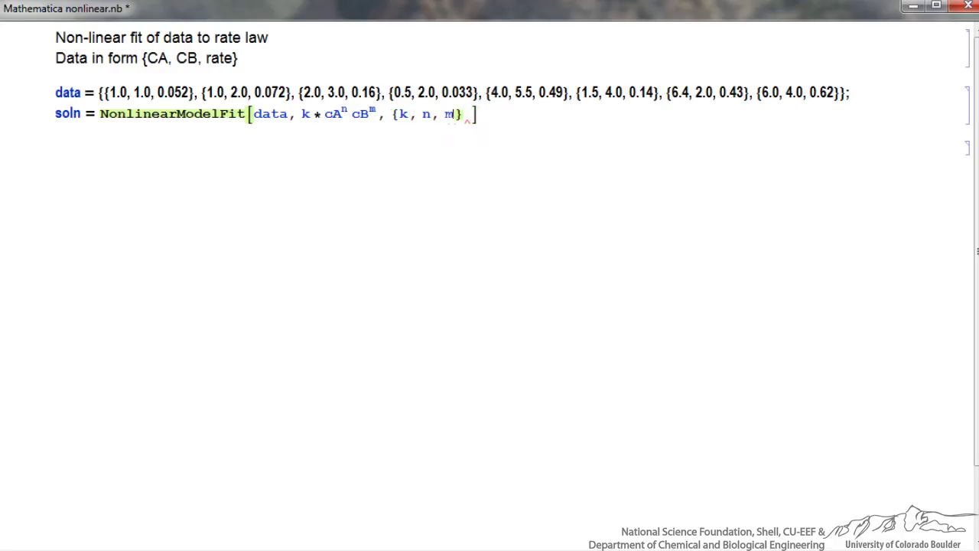
pyautogui.write(', {}')
pyautogui.press('Left')
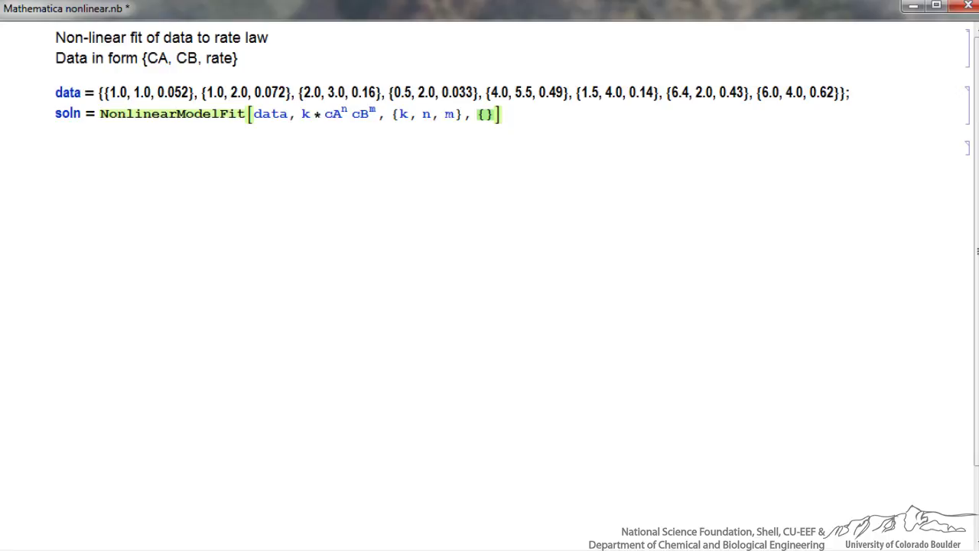
pyautogui.write('d')
pyautogui.write('A, cB')
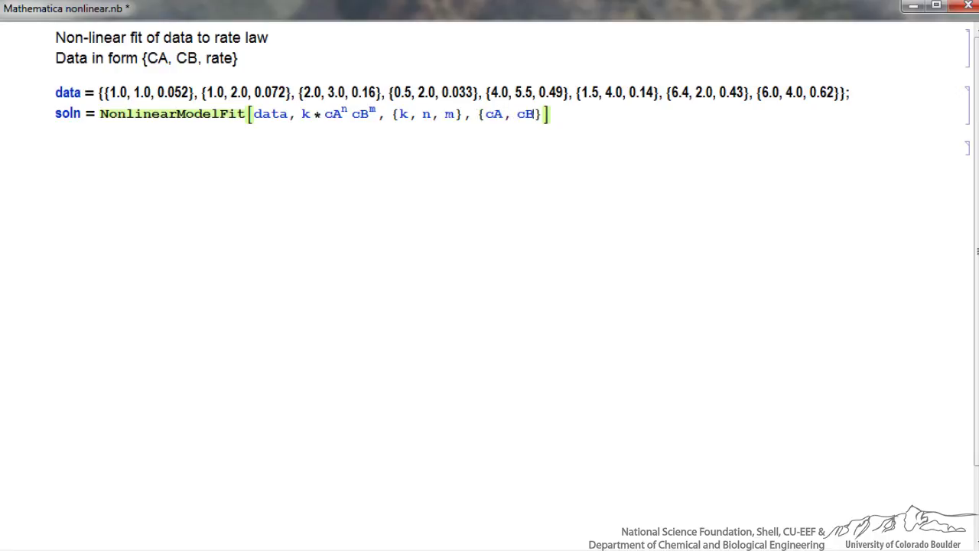
pyautogui.press('Right')
pyautogui.write(',')
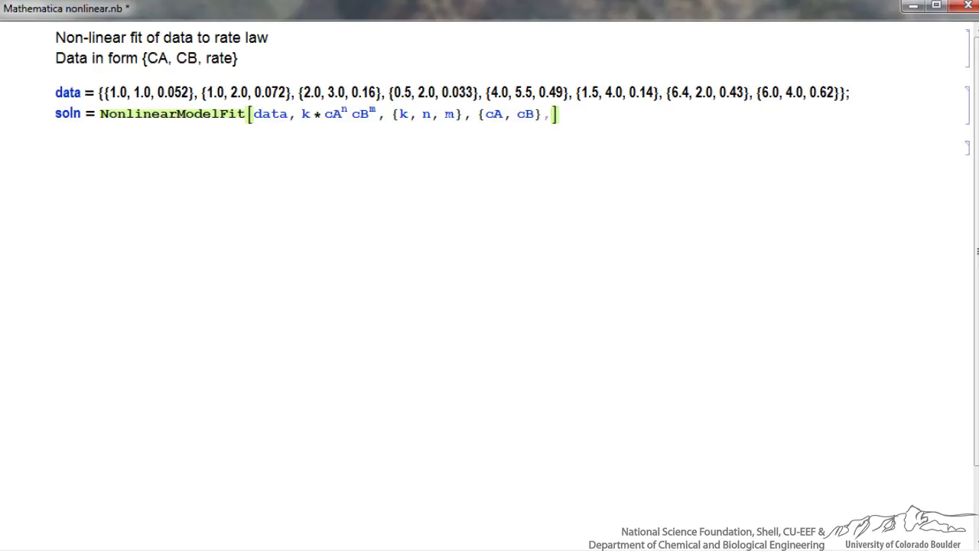
# - Insert a * between cA^n and cB^m in the model expression
pyautogui.press('Left')
pyautogui.press('Left')
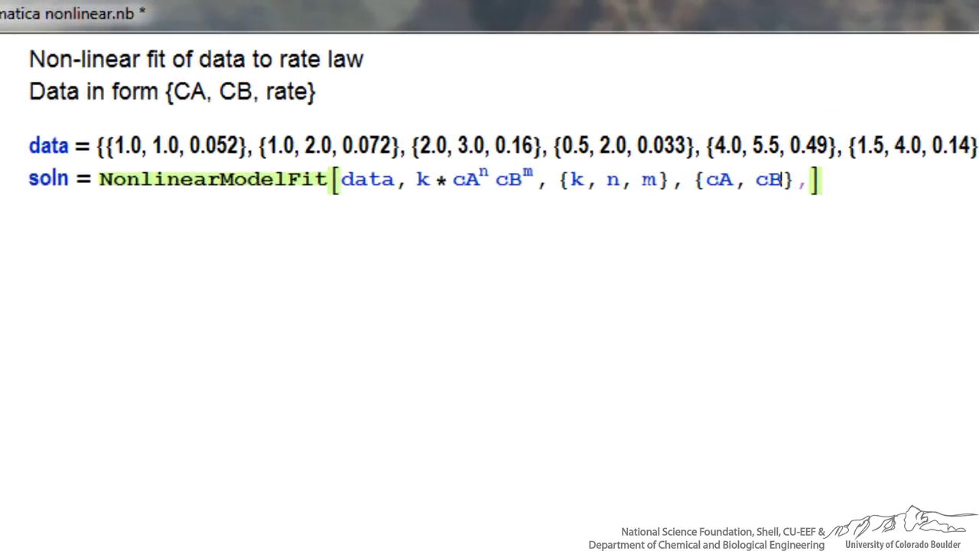
pyautogui.press('Left')
pyautogui.press('Left')
pyautogui.press('Left')
pyautogui.press('Left')
pyautogui.press('Left')
pyautogui.press('Left')
pyautogui.press('Left')
pyautogui.press('Left')
pyautogui.press('Left')
pyautogui.press('Left')
pyautogui.press('Left')
pyautogui.press('Left')
pyautogui.press('Left')
pyautogui.press('Left')
pyautogui.press('Left')
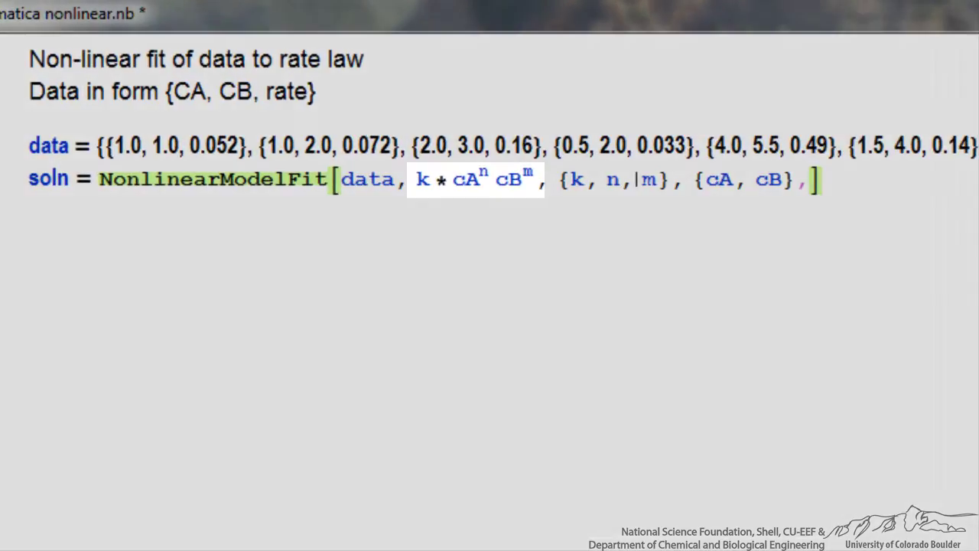
pyautogui.press('Left')
pyautogui.press('Left')
pyautogui.press('Left')
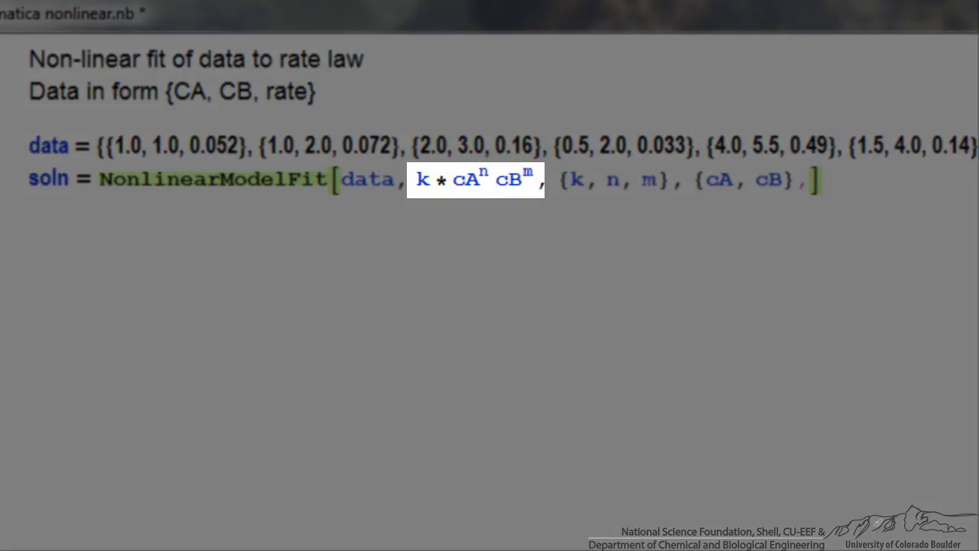
pyautogui.write('*')
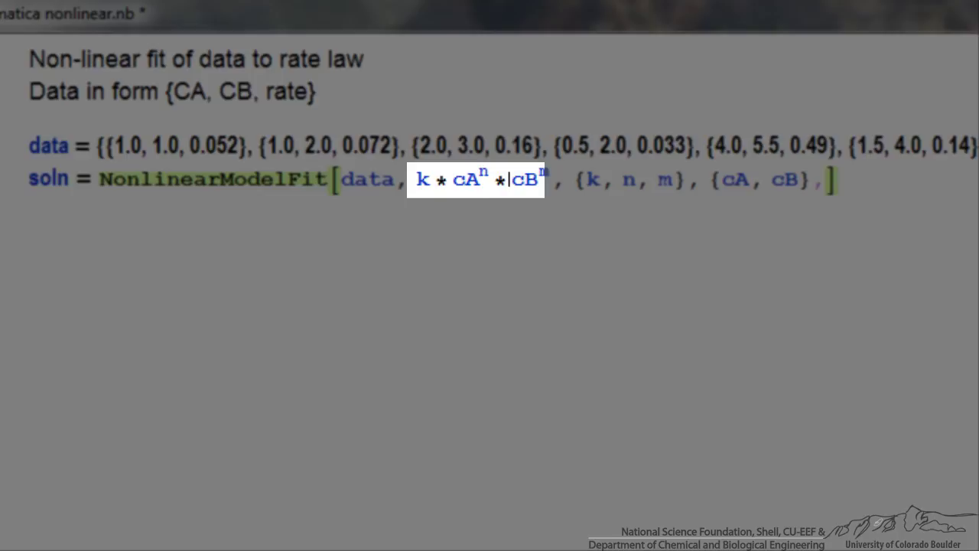
pyautogui.press('Right')
pyautogui.press('Right')
pyautogui.press('Right')
pyautogui.press('Right')
pyautogui.press('Right')
pyautogui.press('Right')
pyautogui.press('Right')
pyautogui.press('Right')
pyautogui.press('Right')
pyautogui.press('Right')
pyautogui.press('Right')
pyautogui.press('Right')
pyautogui.press('Right')
pyautogui.press('Right')
pyautogui.press('Right')
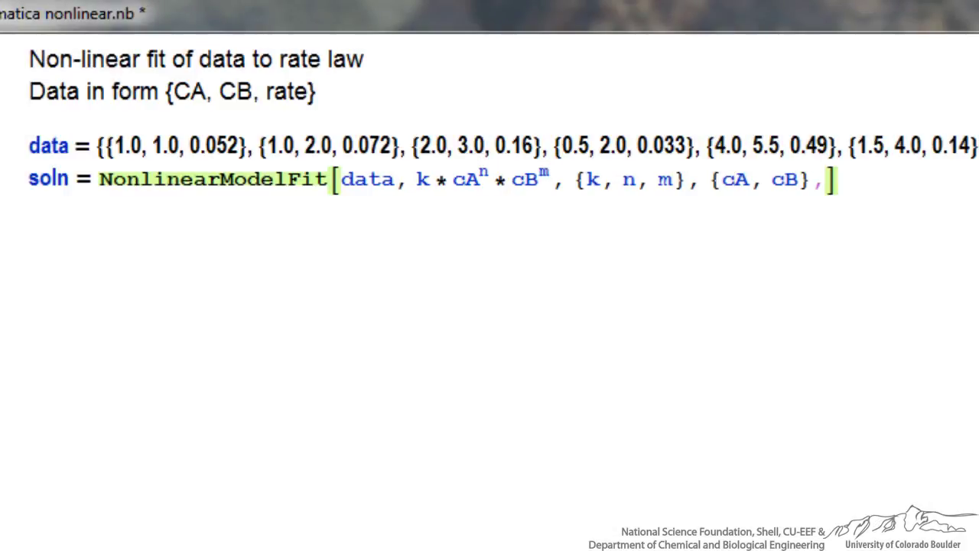
pyautogui.press('Right')
pyautogui.press('Right')
pyautogui.press('Right')
pyautogui.press('Right')
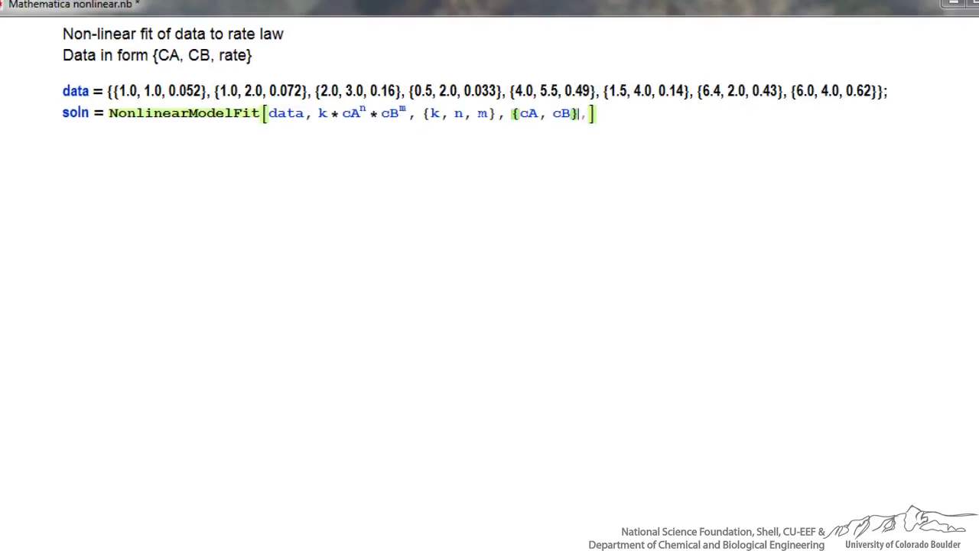
pyautogui.press('Right')
# - Add the option MaxIterations -> 200 to finish the NonlinearModelFit call
pyautogui.write('Ma')
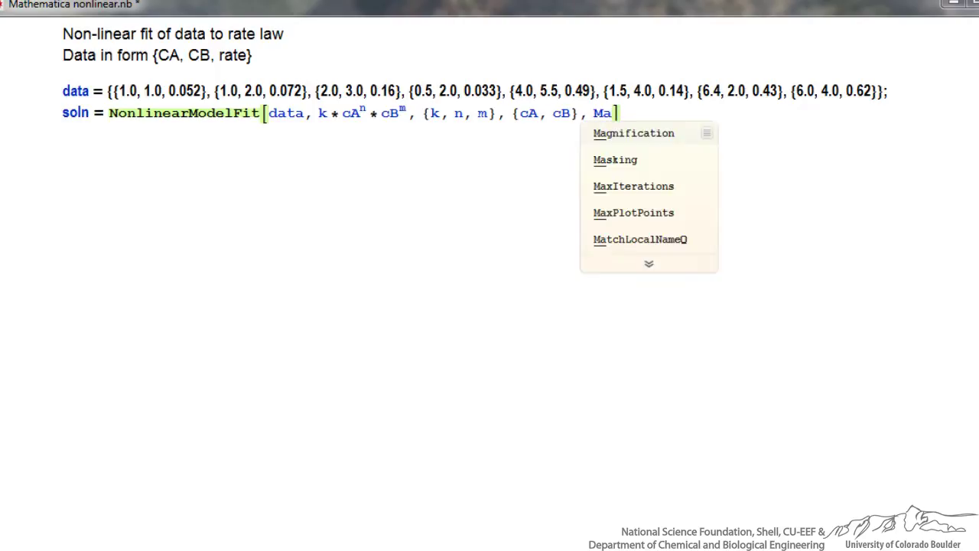
pyautogui.write('x')
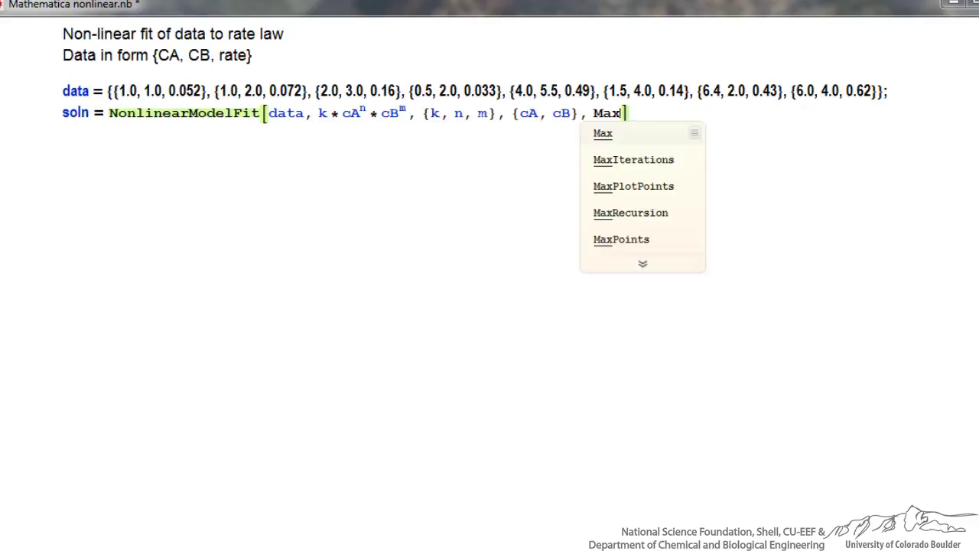
pyautogui.press('Down')
pyautogui.press('Return')
pyautogui.write('200')
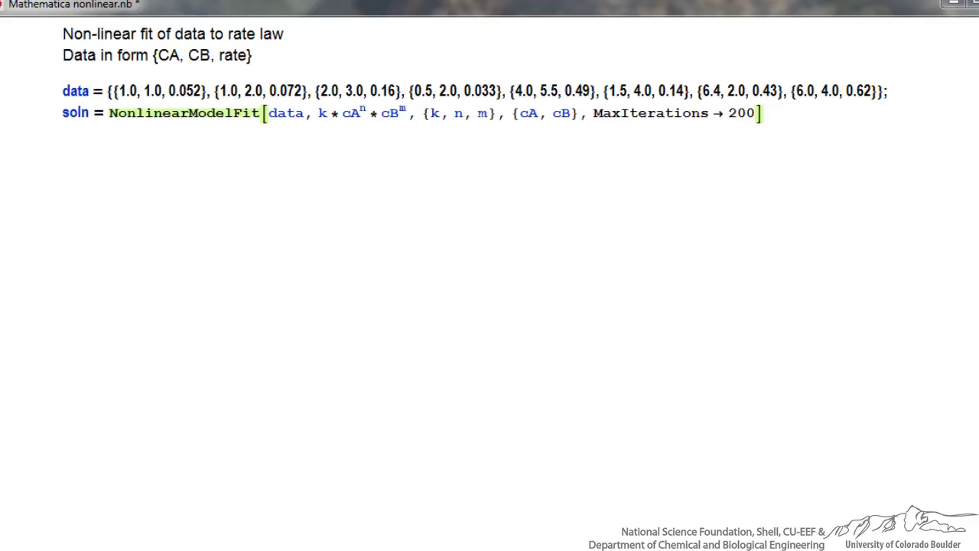
pyautogui.click(764, 113)
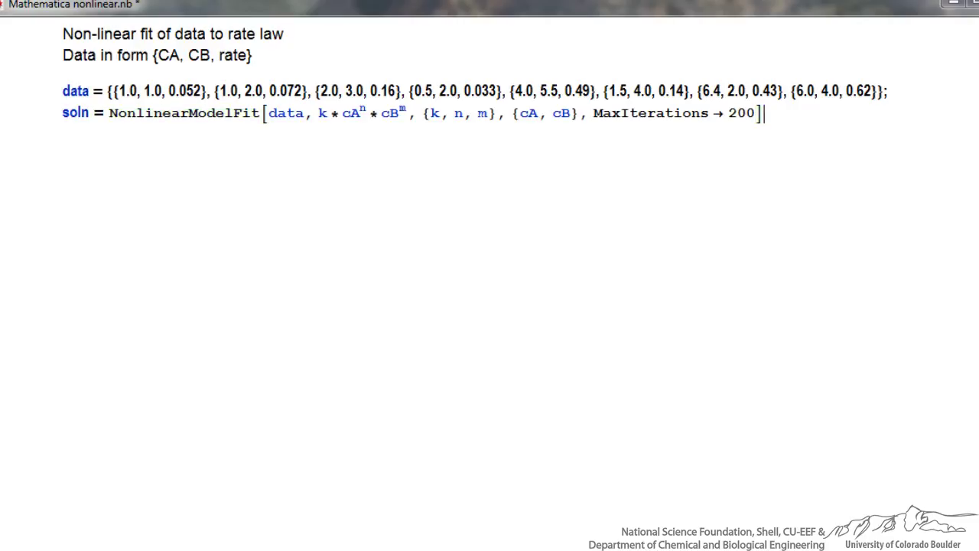
# - Evaluate the fit, yielding 0.0411567 cA^1.04122 cB^0.606852
pyautogui.hotkey('shift', 'Return')
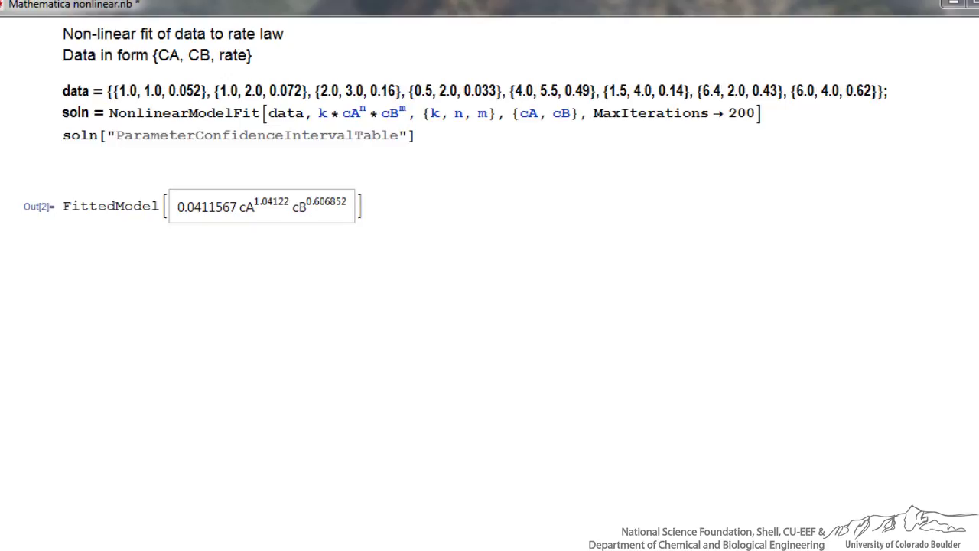
# - Evaluate to display the parameter confidence interval table for k, n and m
pyautogui.hotkey('shift', 'Return')
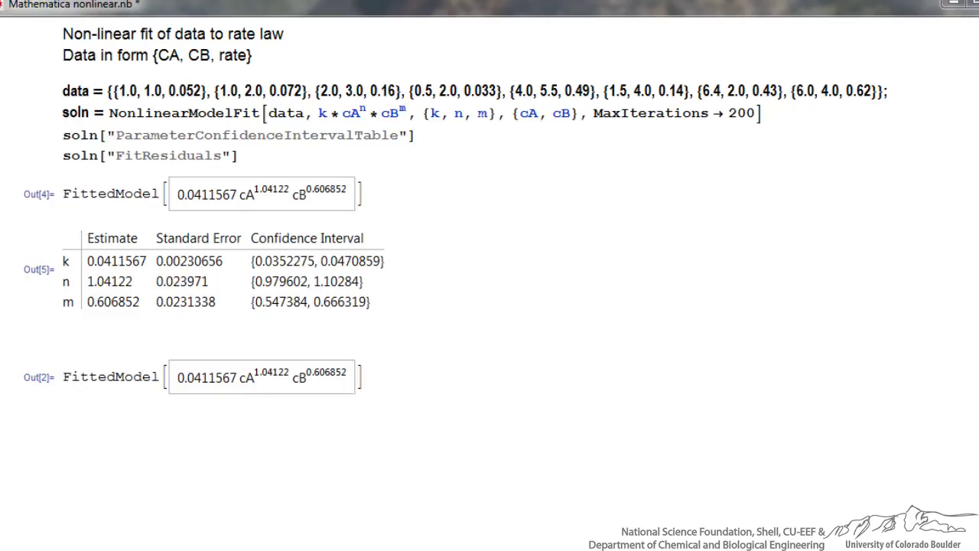
# - Evaluate soln["FitResiduals"] to list the eight residuals
pyautogui.hotkey('shift', 'Return')
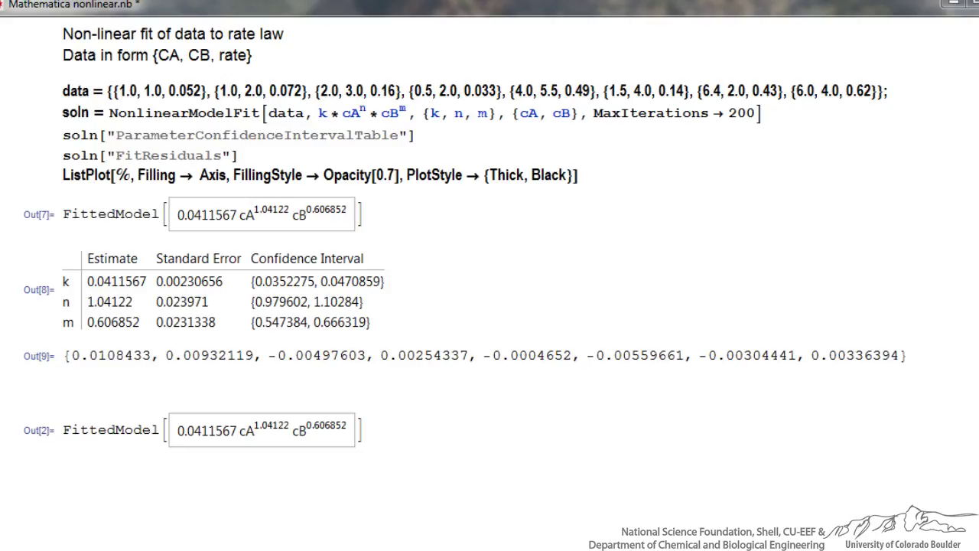
# - Plot the residuals as a filled stem chart and paste the Plot3D, ListPointPlot3D and Show[p1, p2] commands
pyautogui.hotkey('shift', 'Return')
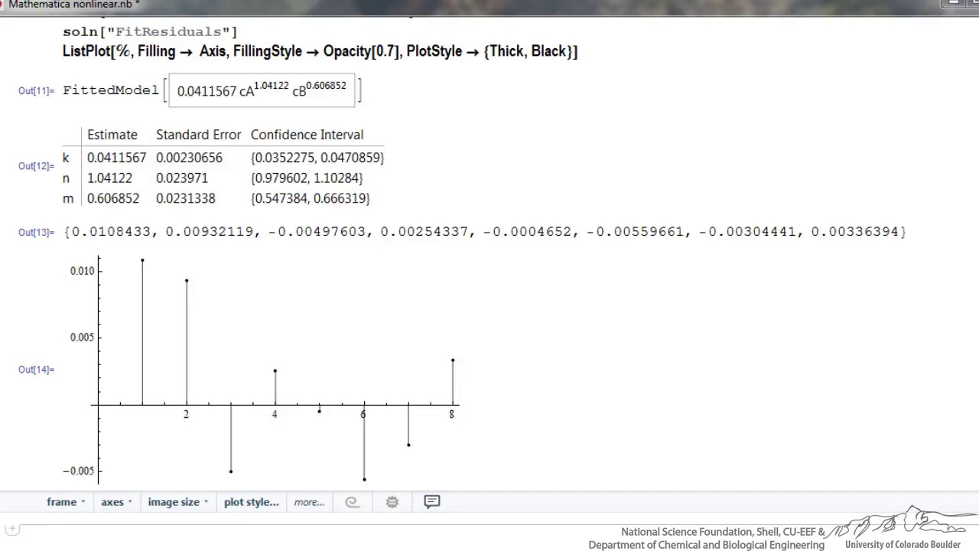
pyautogui.scroll(3, 489, 281)
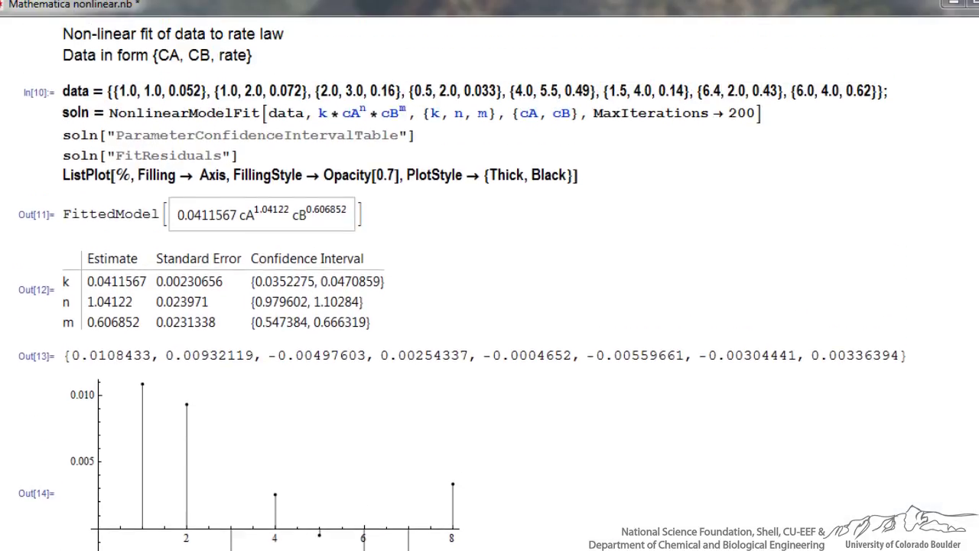
pyautogui.write('p1 = Plot3D[soln[cA, cB], {cA, 0, 7}, {cB, 0, 7}, PlotRange → All, AxesLabel → Automatic]; p2 = ListPointPlot3D[data, PlotRange → All, PlotStyle → PointSize[Large]]; Show[p1, p2]')
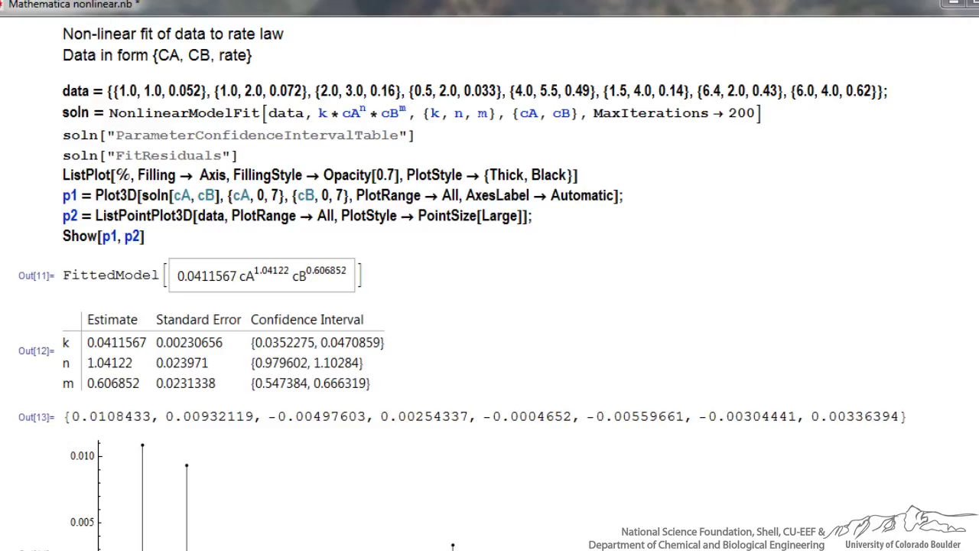